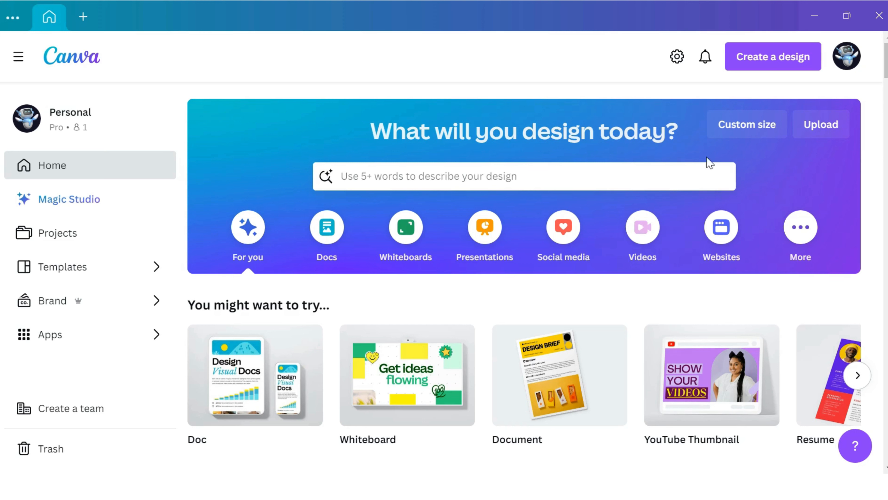
- Create a new custom-size design of 1280 × 720 px
{"action": "left_click", "coordinate": [787, 58]}
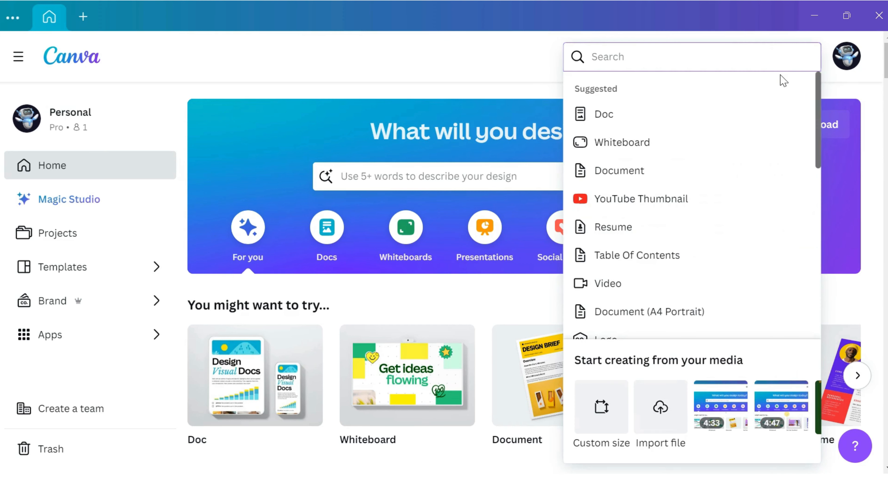
{"action": "left_click", "coordinate": [612, 413]}
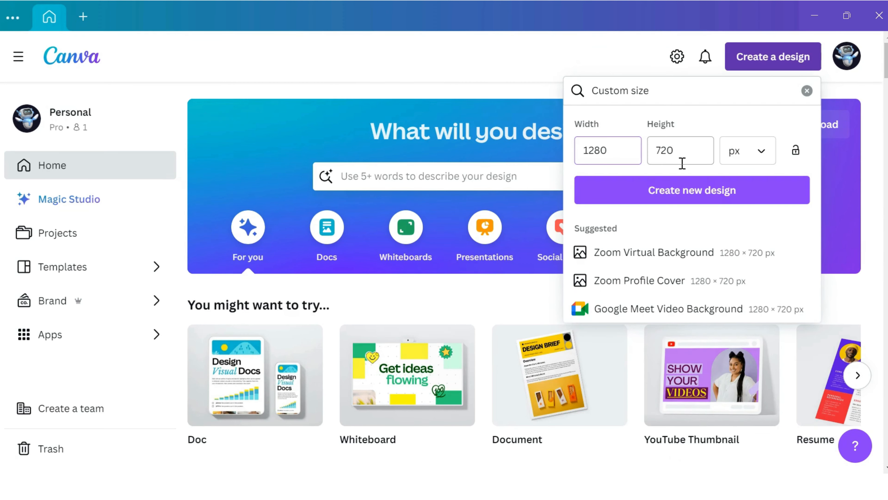
{"action": "left_click", "coordinate": [692, 197]}
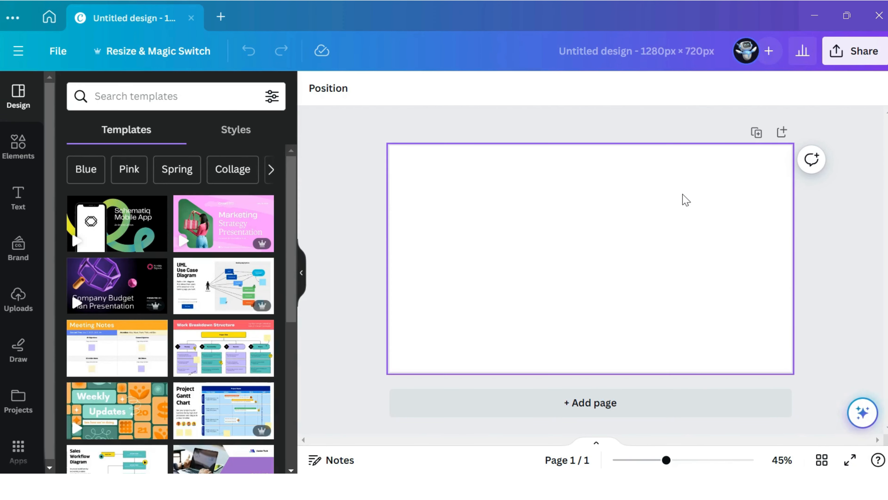
- Fill the blank page's background with the default blue-to-green gradient
{"action": "left_click", "coordinate": [571, 219]}
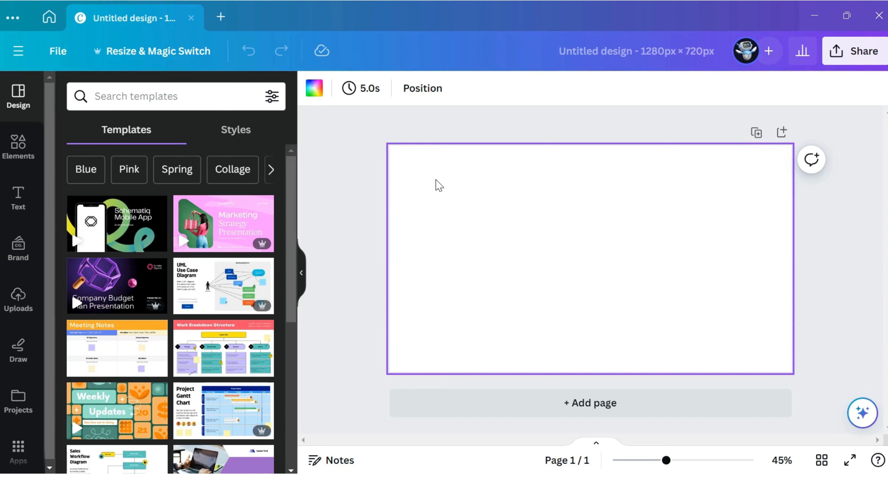
{"action": "left_click", "coordinate": [314, 93]}
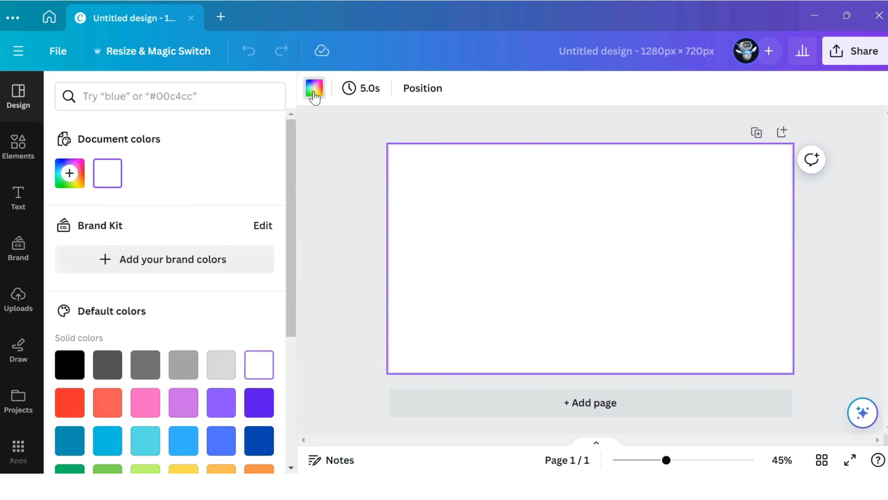
{"action": "scroll", "coordinate": [240, 161], "scroll_direction": "down", "scroll_amount": 5}
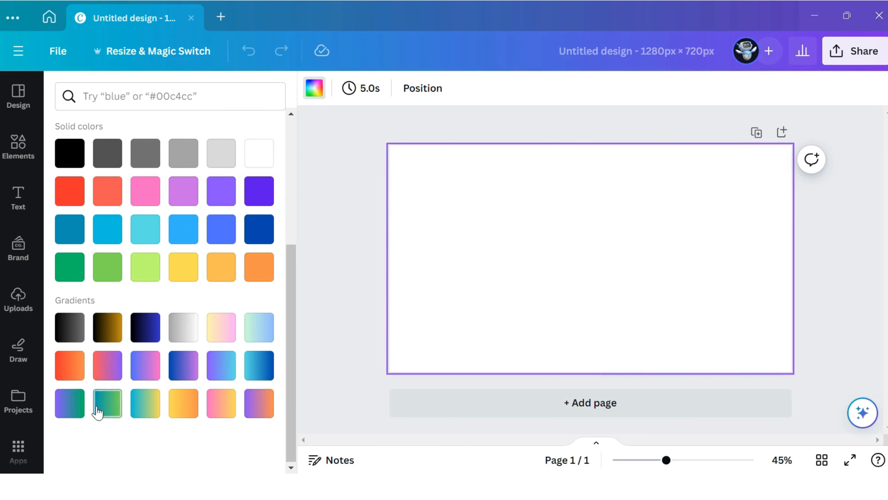
{"action": "left_click", "coordinate": [145, 409]}
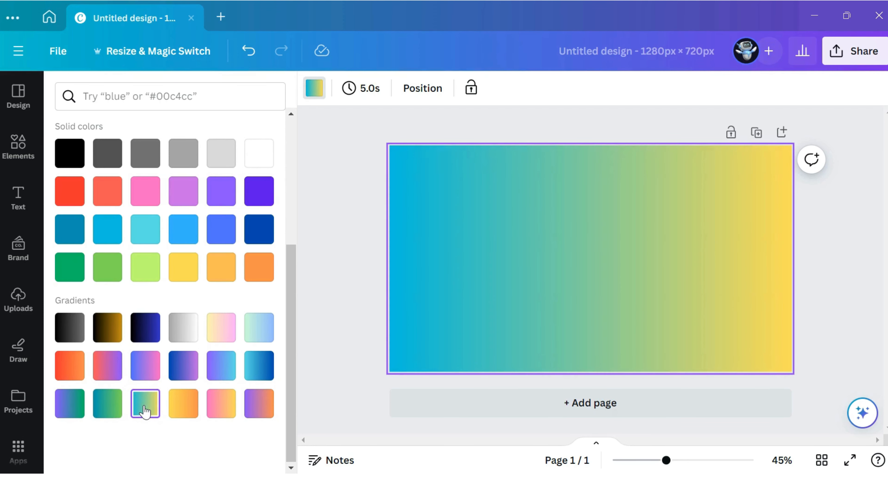
{"action": "left_click", "coordinate": [109, 406]}
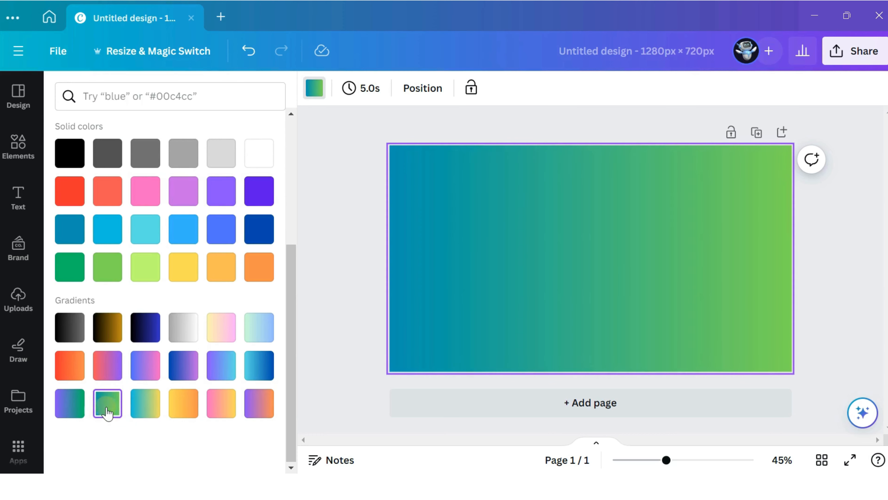
{"action": "left_click", "coordinate": [363, 278]}
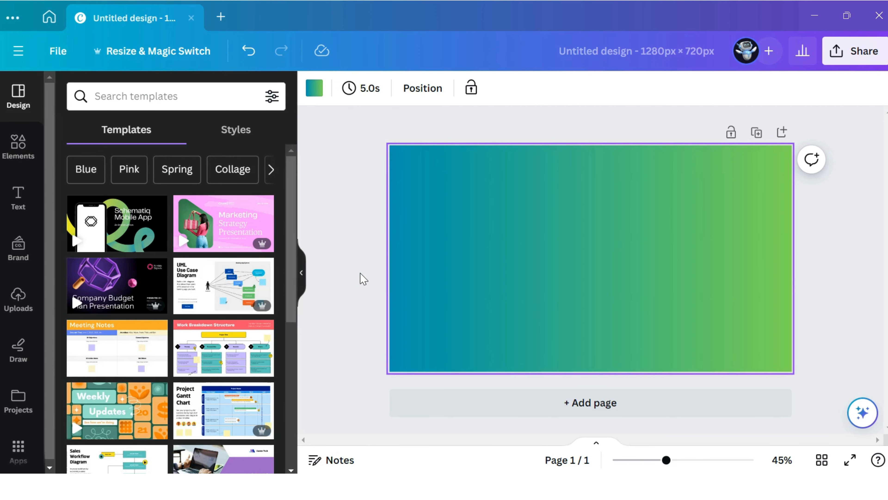
- Search the graphics elements for "flower" and add the wide row of multicoloured wildflowers to the page
{"action": "left_click", "coordinate": [22, 149]}
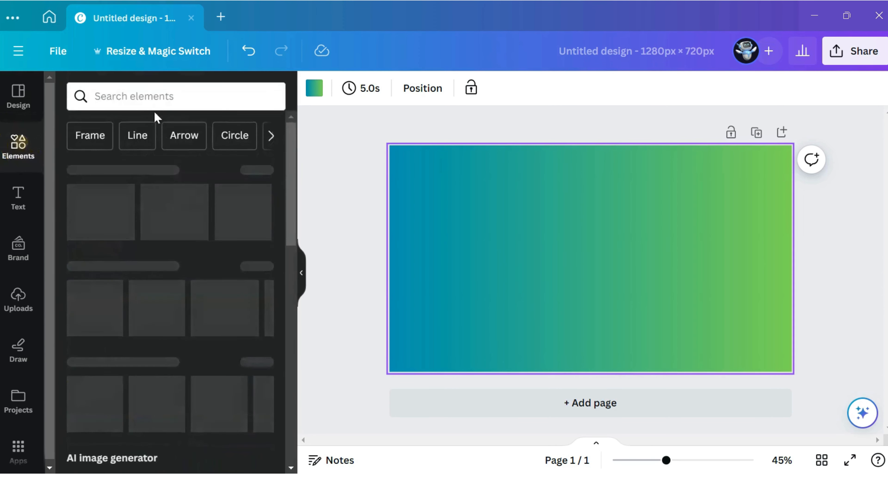
{"action": "left_click", "coordinate": [159, 98]}
{"action": "type", "text": "flower"}
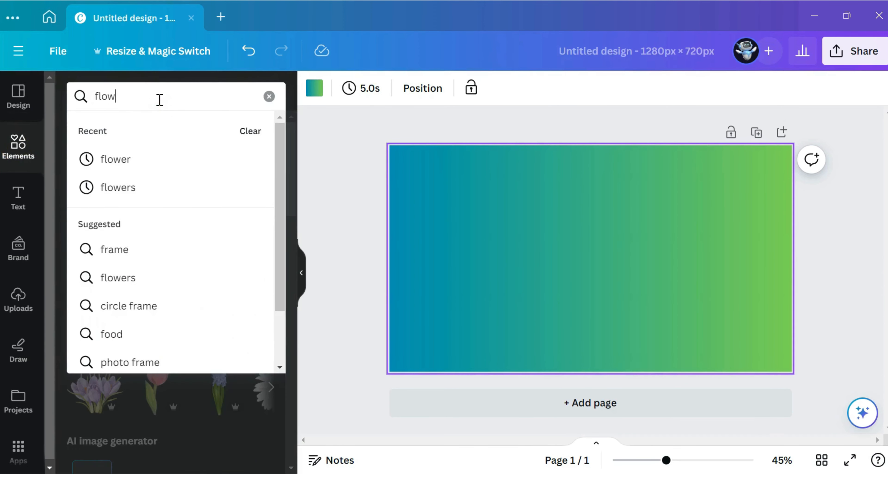
{"action": "key", "text": "Return"}
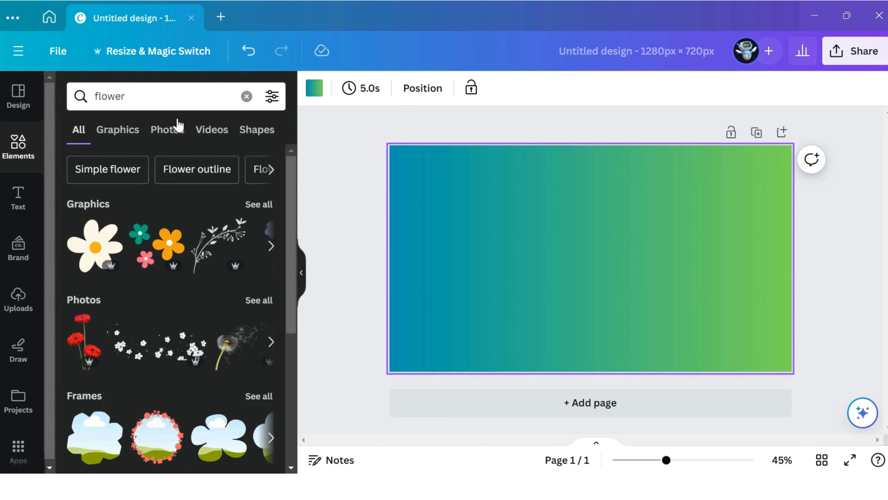
{"action": "left_click", "coordinate": [127, 137]}
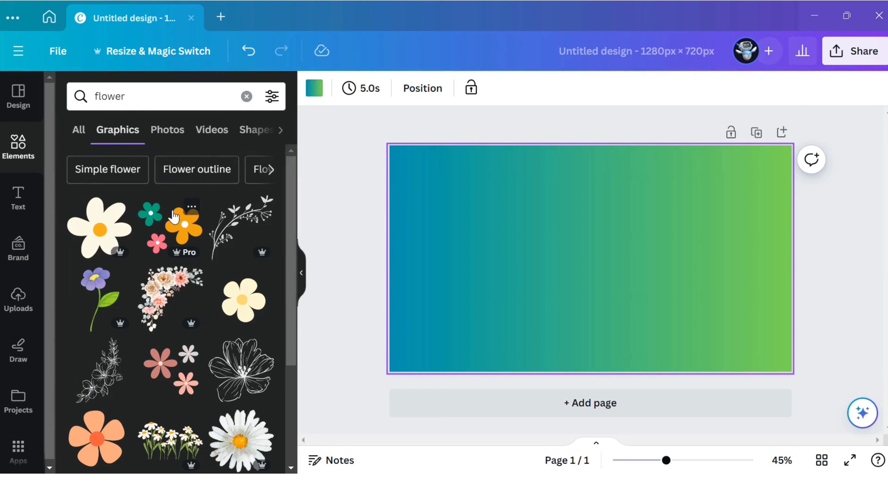
{"action": "scroll", "coordinate": [173, 216], "scroll_direction": "down", "scroll_amount": 3}
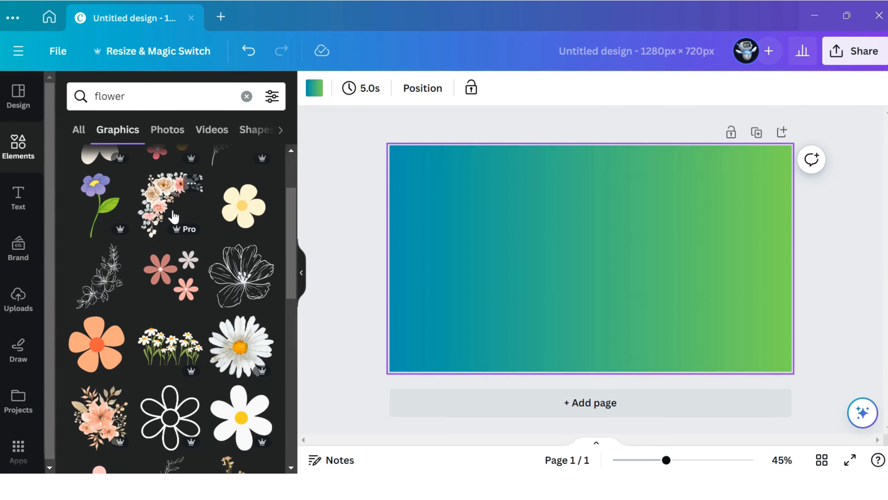
{"action": "scroll", "coordinate": [174, 216], "scroll_direction": "down", "scroll_amount": 4}
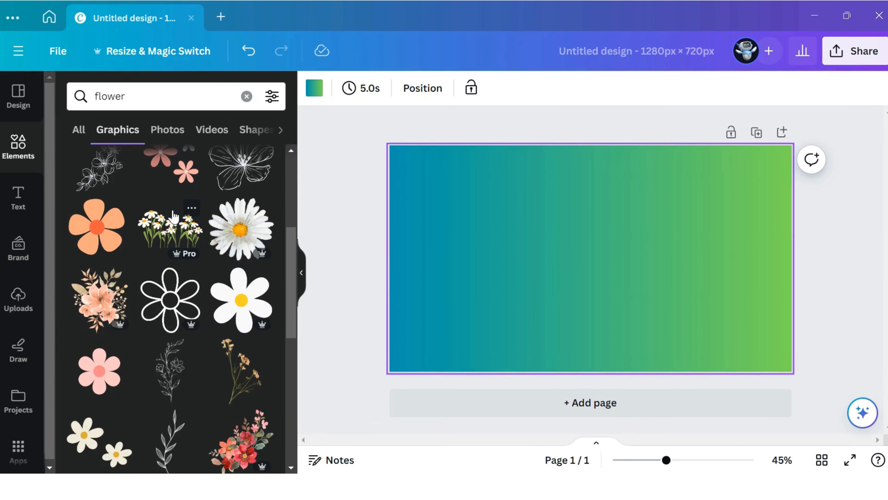
{"action": "scroll", "coordinate": [173, 216], "scroll_direction": "down", "scroll_amount": 3}
{"action": "scroll", "coordinate": [175, 215], "scroll_direction": "down", "scroll_amount": 3}
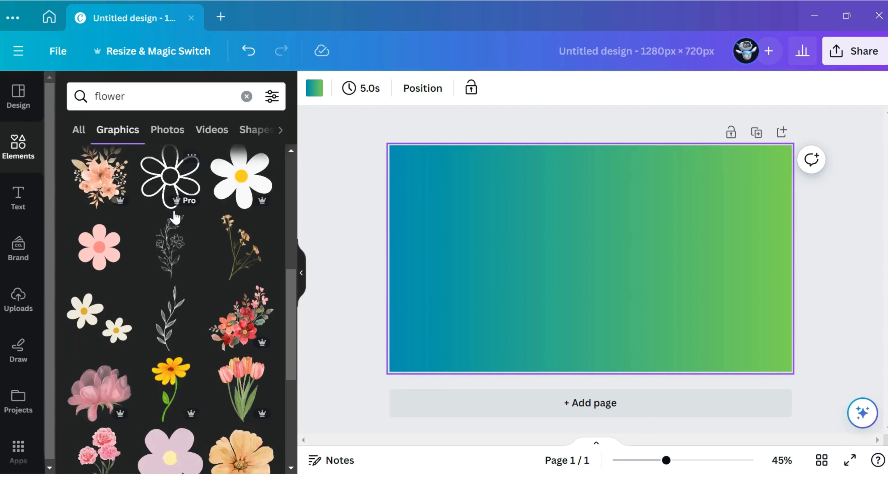
{"action": "scroll", "coordinate": [176, 217], "scroll_direction": "down", "scroll_amount": 3}
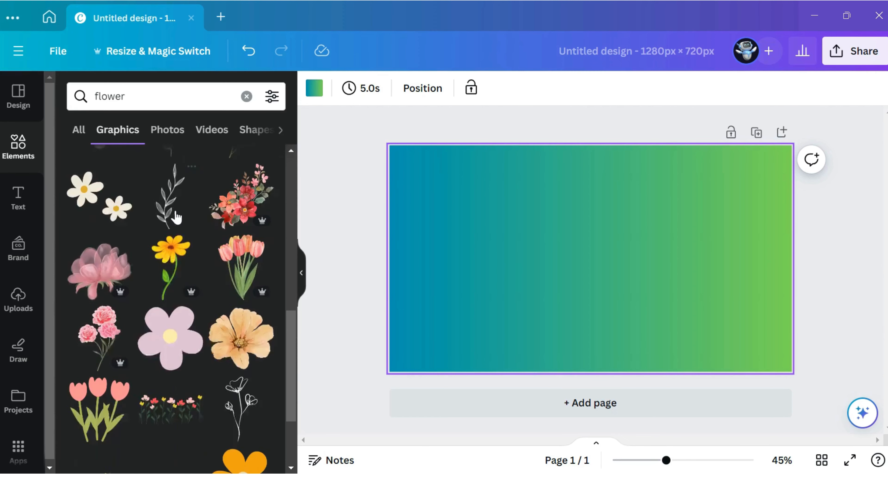
{"action": "scroll", "coordinate": [178, 218], "scroll_direction": "down", "scroll_amount": 3}
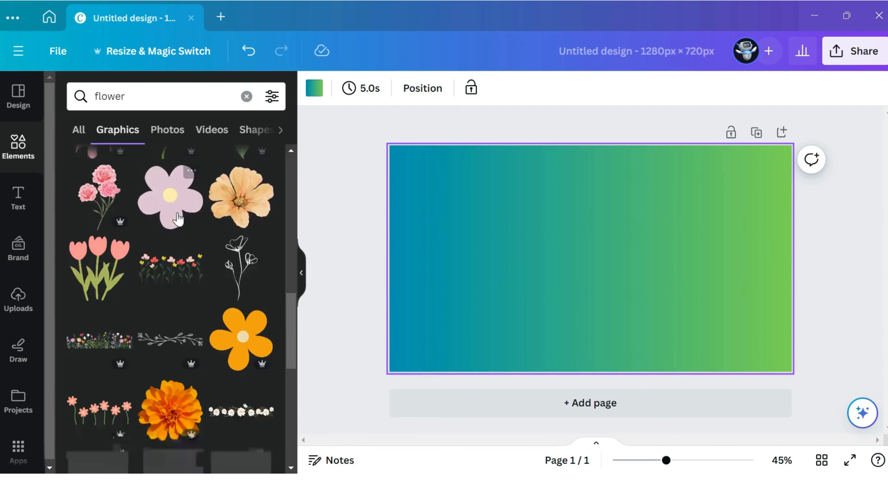
{"action": "scroll", "coordinate": [178, 218], "scroll_direction": "down", "scroll_amount": 3}
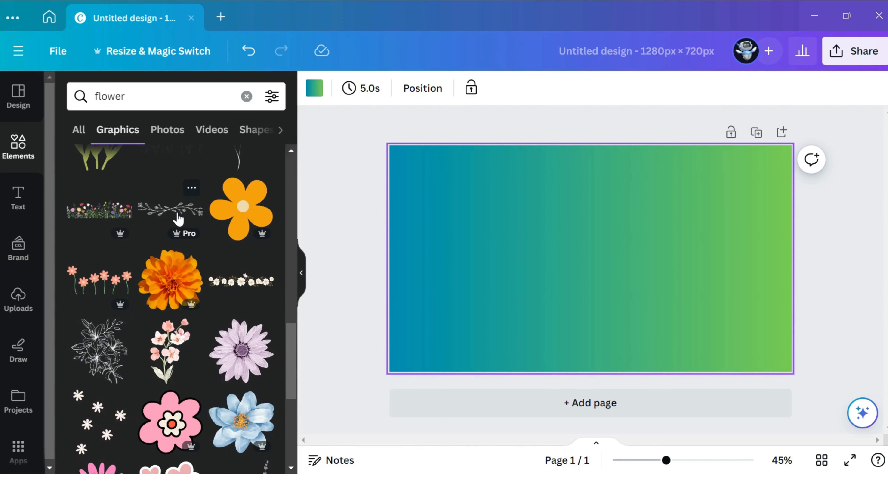
{"action": "left_click", "coordinate": [97, 214]}
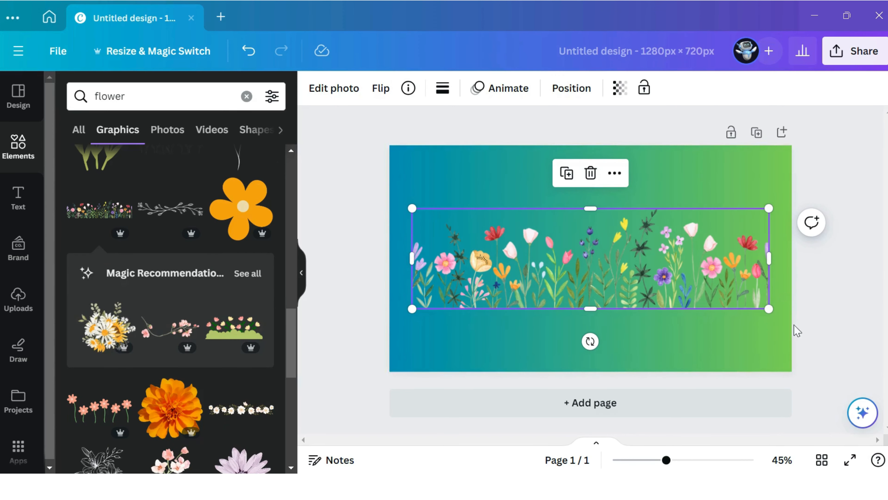
- Enlarge the wildflower row slightly so it nearly spans the page width, and keep it centred
{"action": "left_click_drag", "start_coordinate": [769, 308], "coordinate": [783, 314]}
{"action": "left_click_drag", "start_coordinate": [617, 282], "coordinate": [606, 277]}
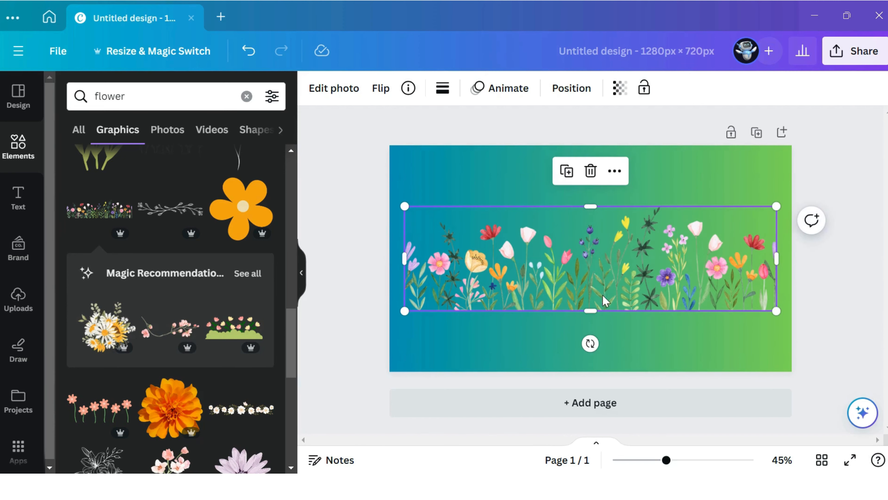
{"action": "left_click", "coordinate": [558, 344]}
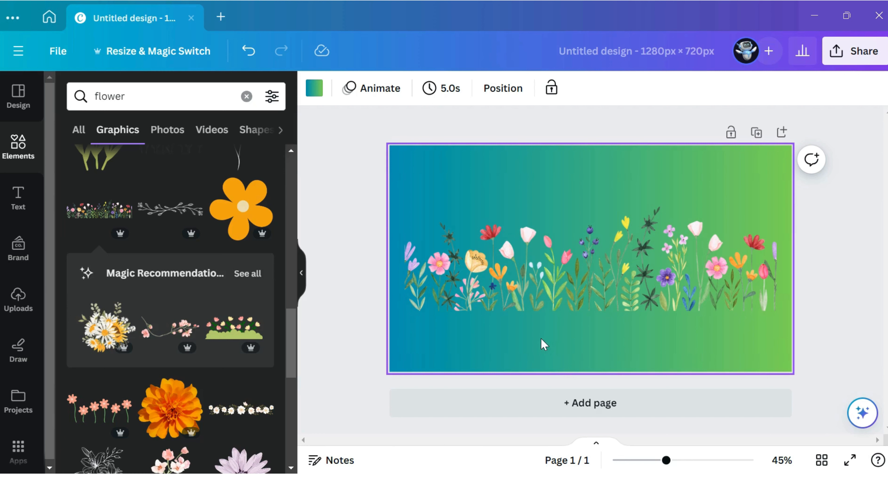
- Add a heading with the text "FLOWER" over the wildflower row
{"action": "left_click", "coordinate": [16, 198]}
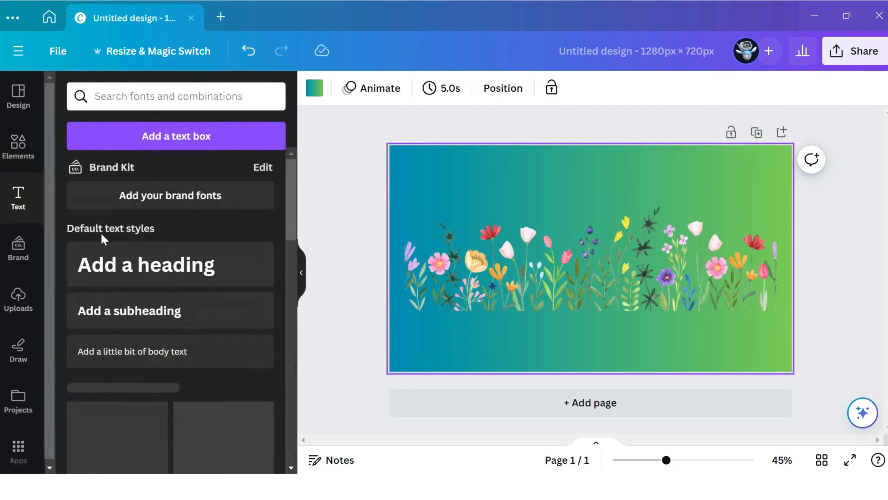
{"action": "left_click", "coordinate": [129, 265]}
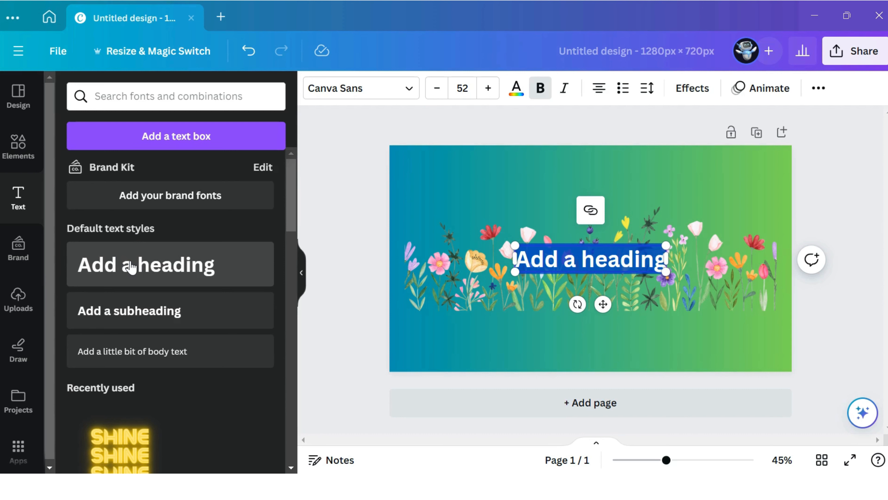
{"action": "type", "text": "FLOWER"}
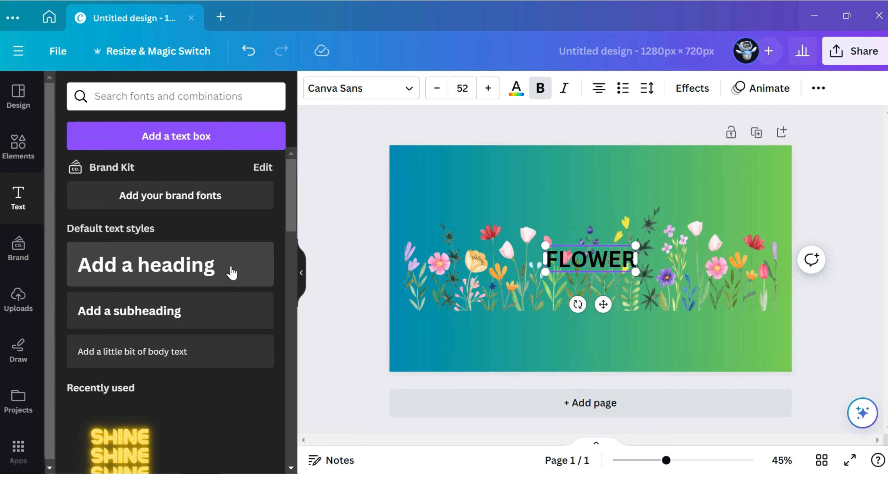
{"action": "left_click", "coordinate": [532, 303]}
- Set the FLOWER heading's font to London
{"action": "left_click", "coordinate": [582, 264]}
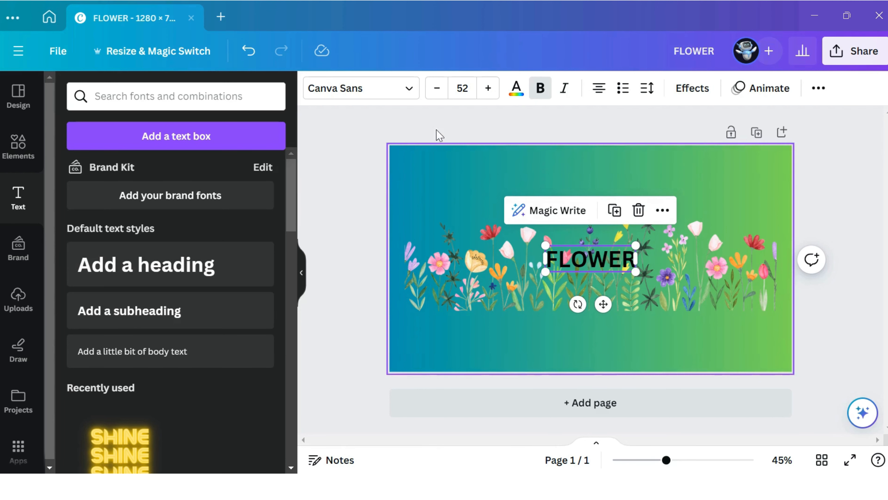
{"action": "left_click", "coordinate": [406, 95]}
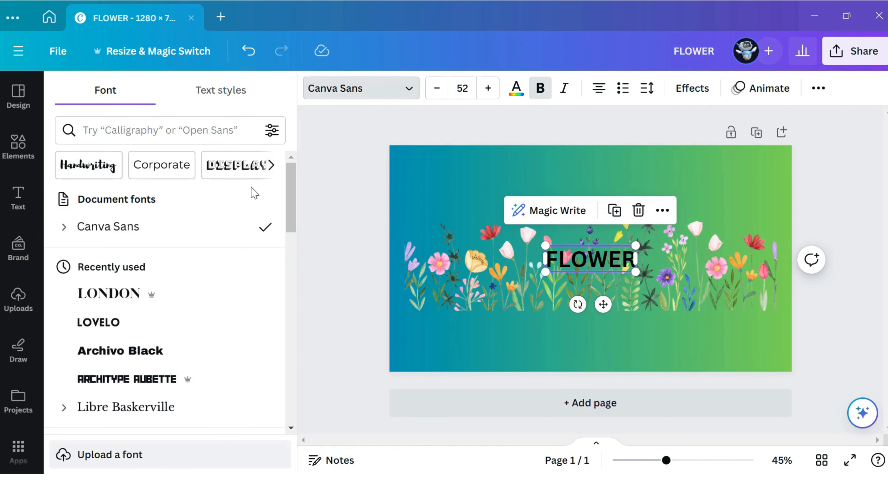
{"action": "scroll", "coordinate": [252, 192], "scroll_direction": "down", "scroll_amount": 3}
{"action": "left_click", "coordinate": [227, 201]}
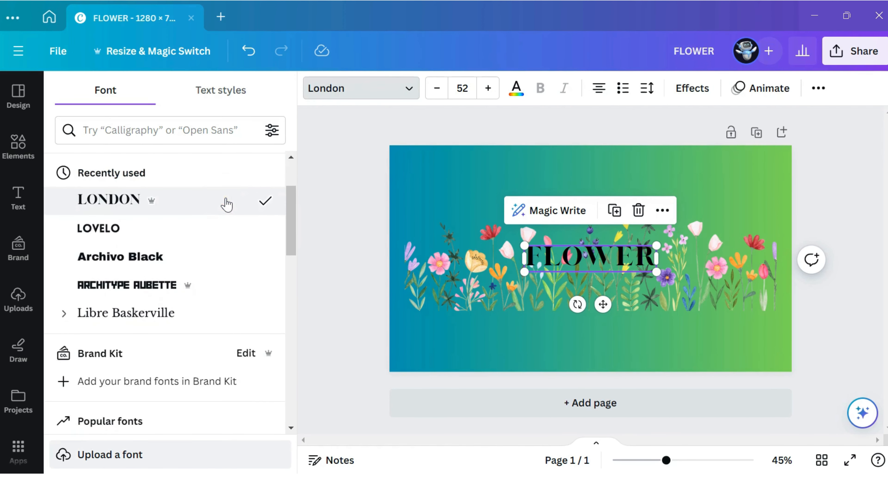
- Try the Lovelo, Archivo Black and Architype Aubette fonts on the heading, and return it to London
{"action": "left_click", "coordinate": [207, 229]}
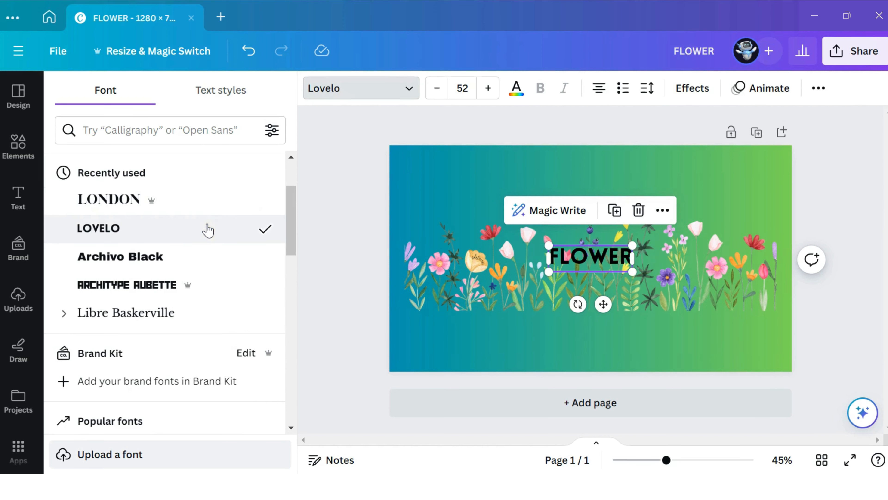
{"action": "left_click", "coordinate": [195, 262]}
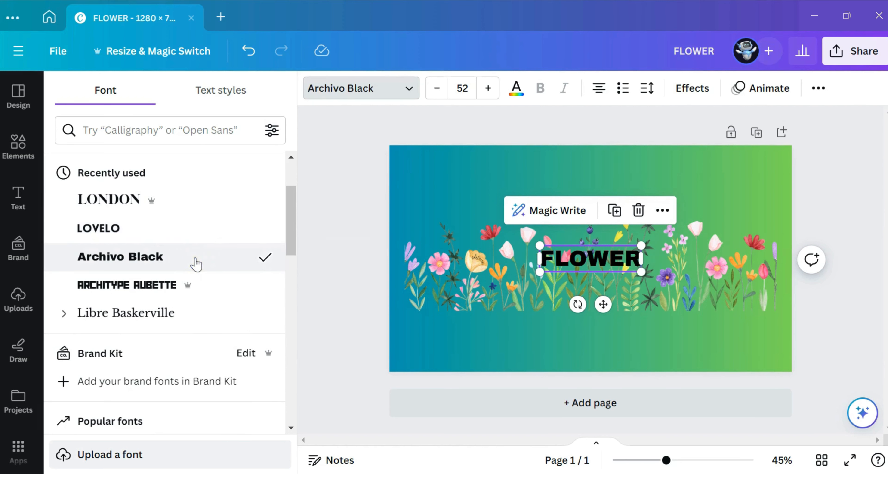
{"action": "left_click", "coordinate": [203, 289]}
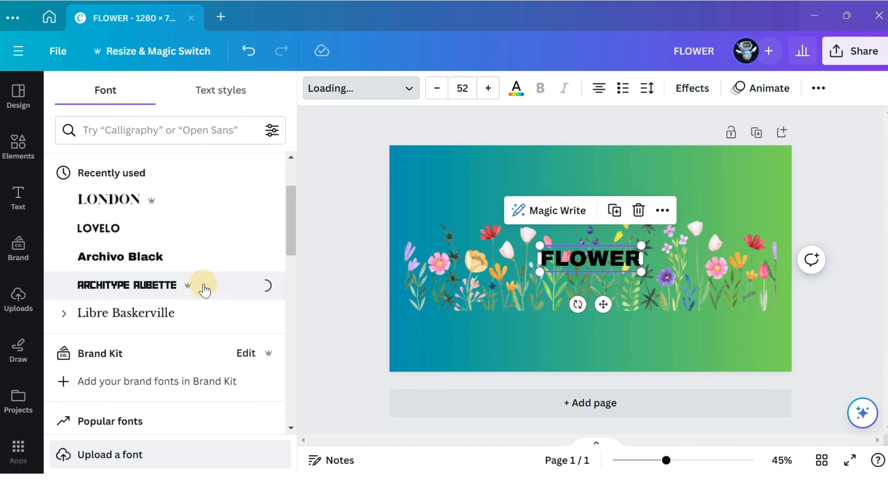
{"action": "left_click", "coordinate": [170, 206]}
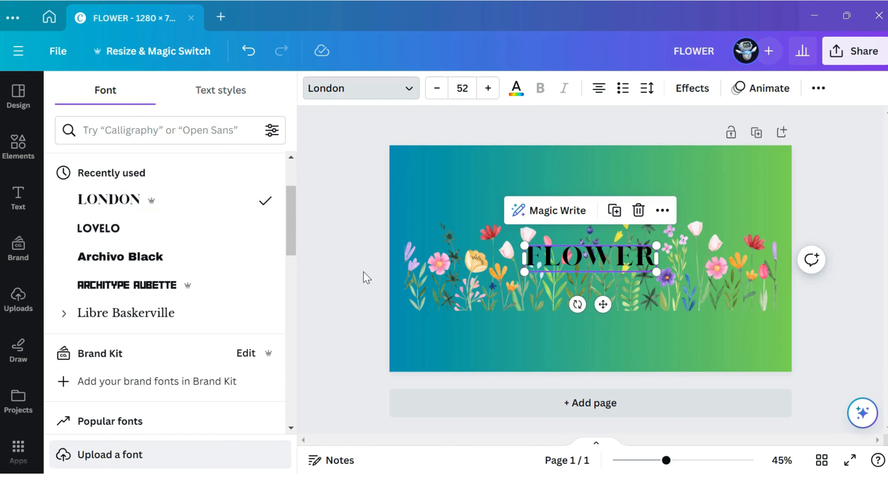
- Enlarge the FLOWER heading to about size 151 and position it over the wildflowers, spanning nearly the full page width
{"action": "left_click", "coordinate": [612, 280]}
{"action": "left_click", "coordinate": [591, 259]}
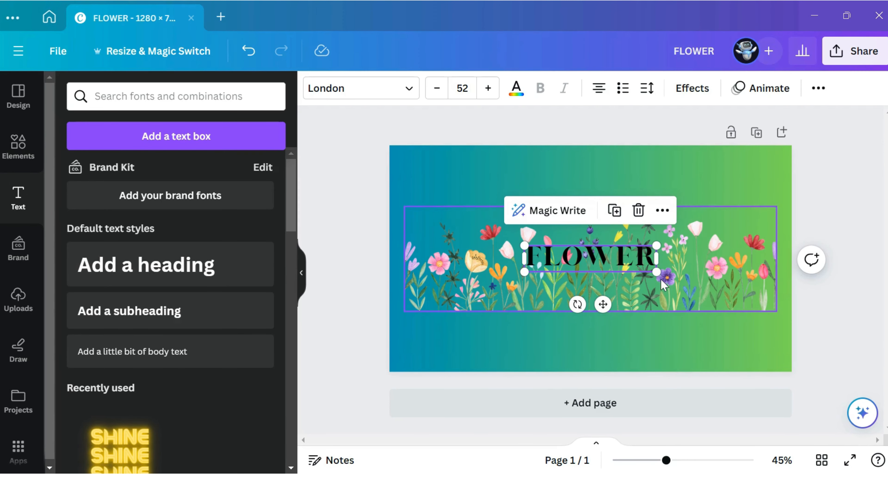
{"action": "left_click_drag", "start_coordinate": [658, 273], "coordinate": [774, 341]}
{"action": "left_click_drag", "start_coordinate": [533, 252], "coordinate": [406, 207]}
{"action": "left_click_drag", "start_coordinate": [597, 248], "coordinate": [599, 266]}
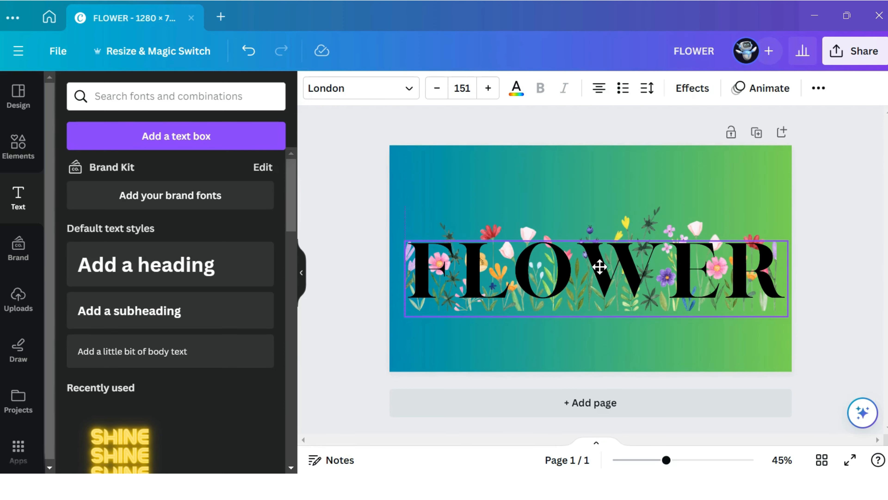
{"action": "mouse_move", "coordinate": [599, 267]}
{"action": "left_mouse_down"}
{"action": "mouse_move", "coordinate": [591, 264]}
{"action": "mouse_move", "coordinate": [602, 265]}
{"action": "left_mouse_up"}
{"action": "left_click", "coordinate": [552, 336]}
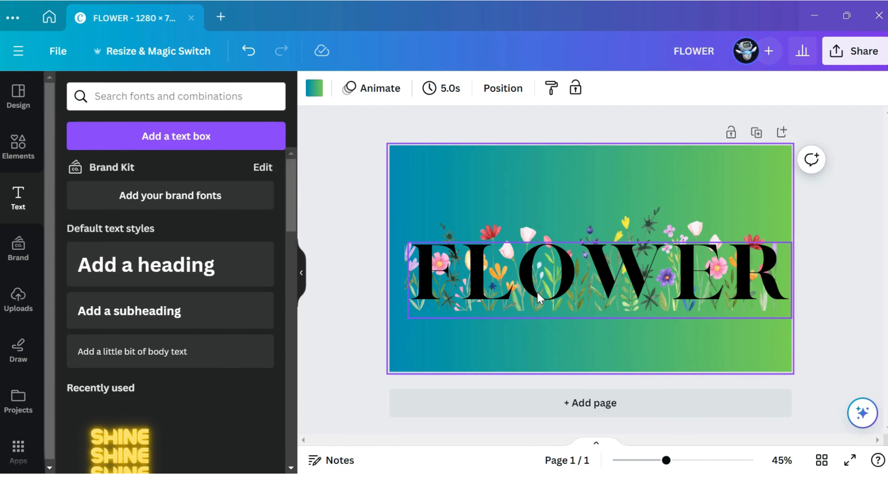
- Try several grey and purple colours on the FLOWER heading, and set its text colour to white
{"action": "left_click", "coordinate": [535, 289]}
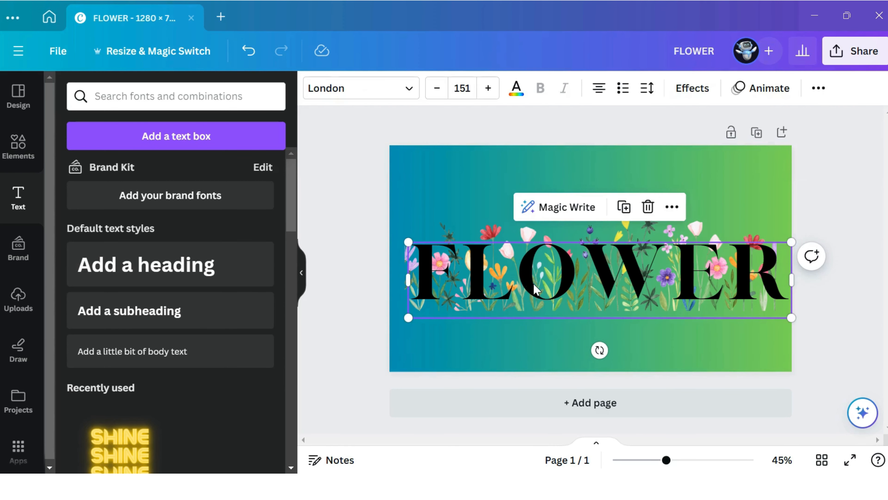
{"action": "left_click", "coordinate": [516, 88]}
{"action": "scroll", "coordinate": [198, 155], "scroll_direction": "down", "scroll_amount": 5}
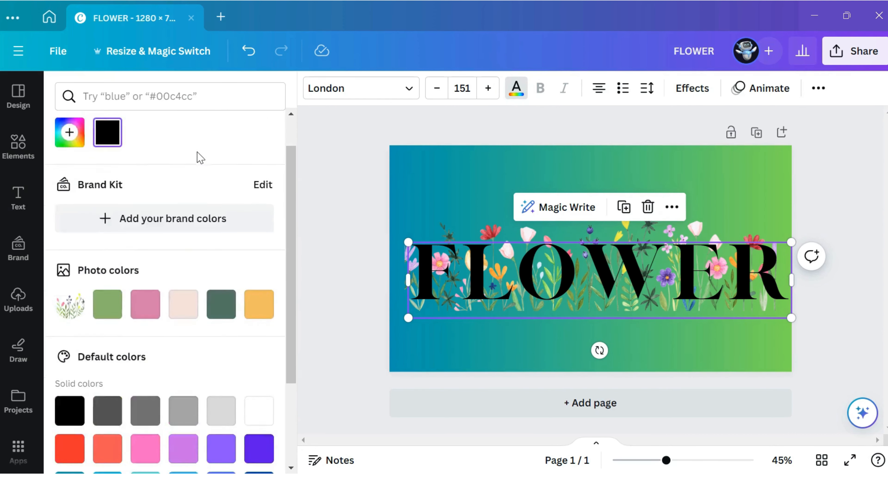
{"action": "left_click", "coordinate": [144, 286]}
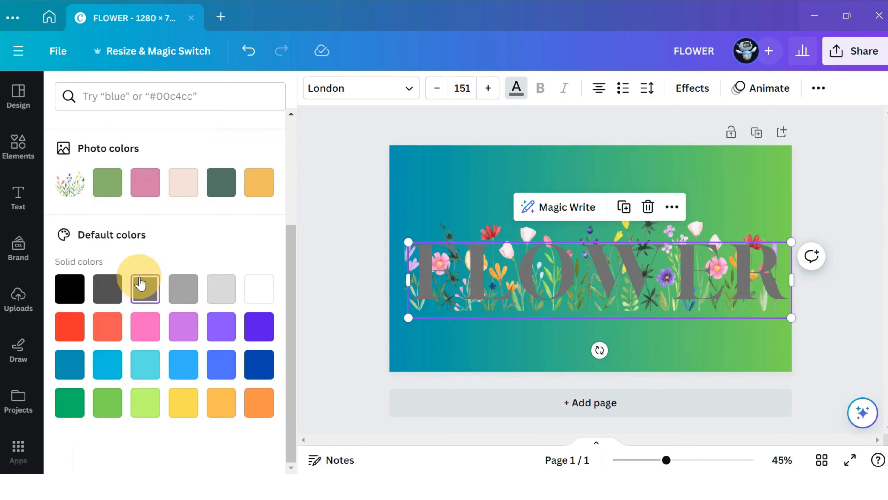
{"action": "left_click", "coordinate": [182, 287]}
{"action": "left_click", "coordinate": [218, 292]}
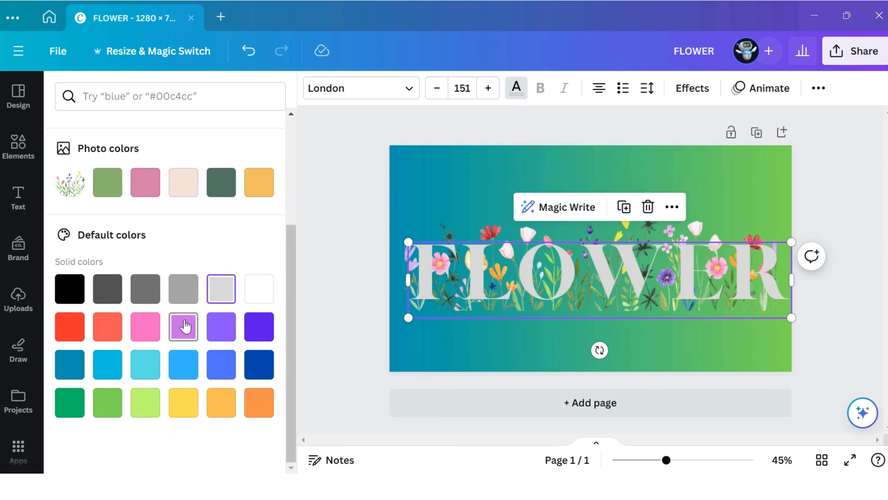
{"action": "left_click", "coordinate": [198, 323]}
{"action": "left_click", "coordinate": [221, 325]}
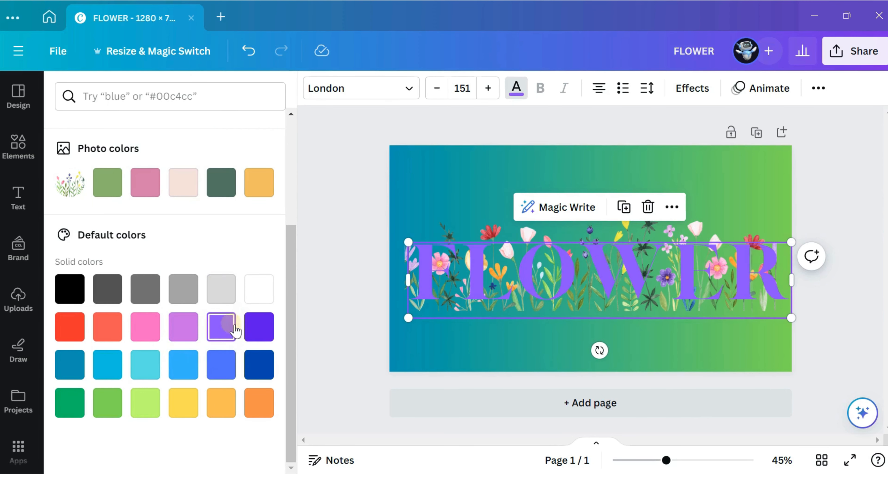
{"action": "left_click", "coordinate": [249, 326]}
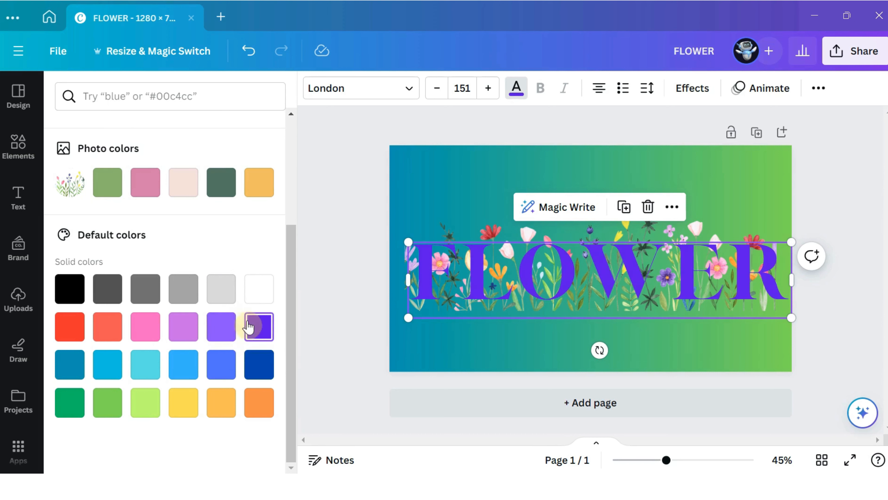
{"action": "left_click", "coordinate": [260, 292]}
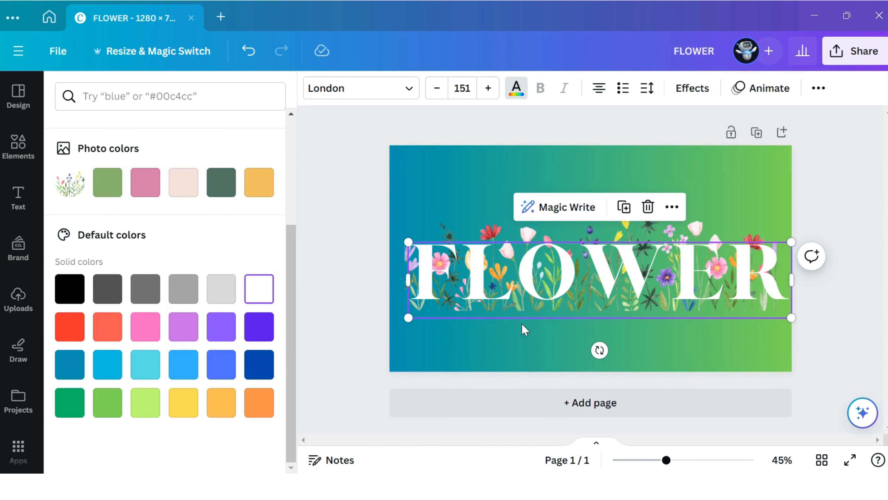
{"action": "left_click", "coordinate": [522, 341]}
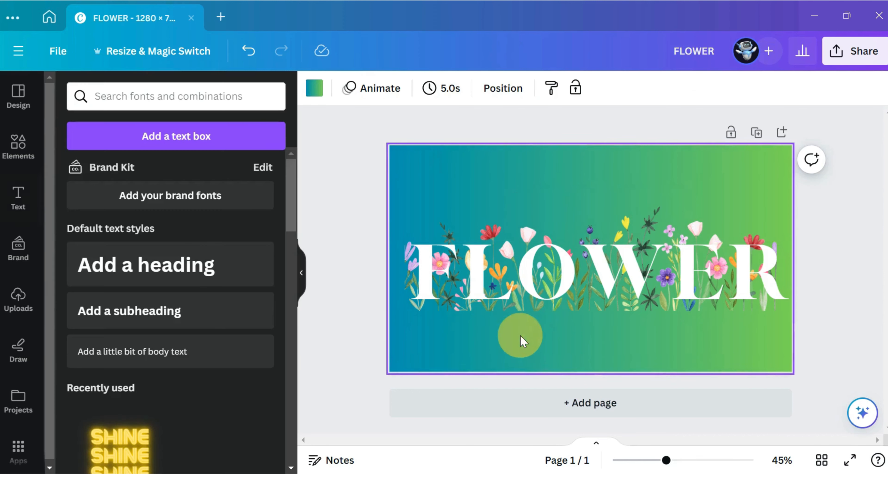
- Apply the Shadow effect to the FLOWER heading with black as the shadow colour
{"action": "left_click", "coordinate": [566, 287]}
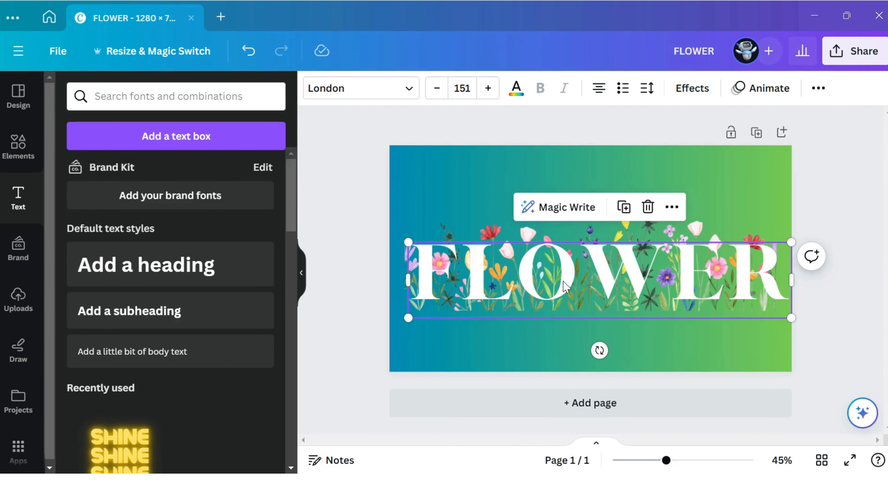
{"action": "left_click", "coordinate": [685, 96]}
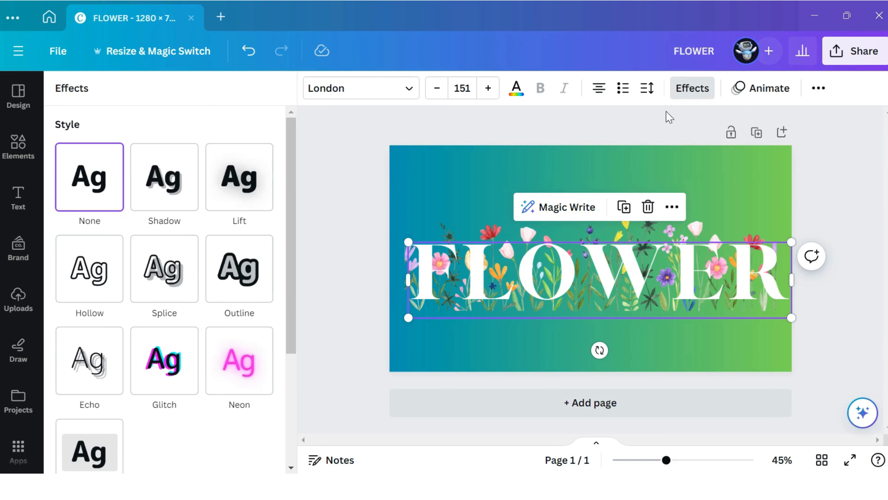
{"action": "left_click", "coordinate": [188, 189]}
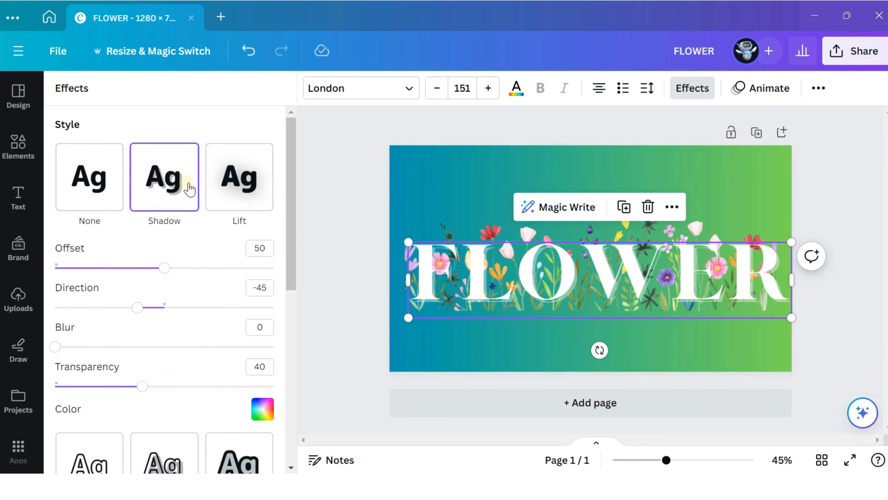
{"action": "scroll", "coordinate": [218, 190], "scroll_direction": "down", "scroll_amount": 5}
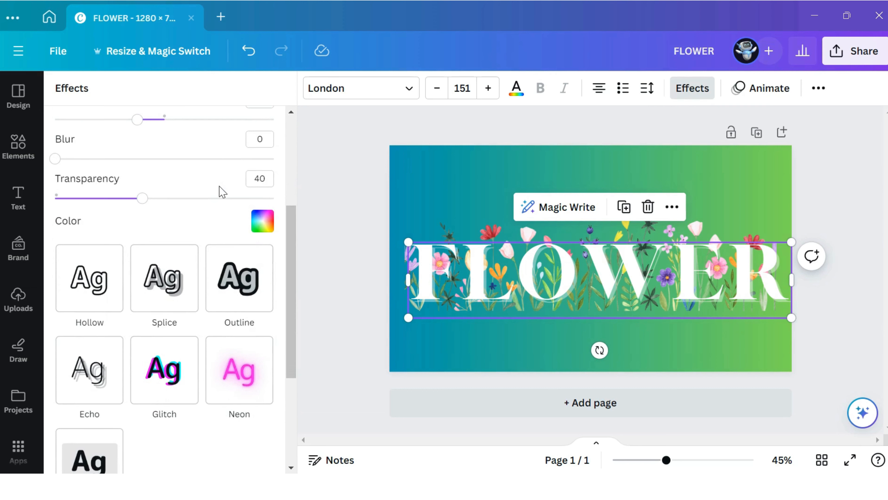
{"action": "left_click", "coordinate": [265, 229]}
{"action": "scroll", "coordinate": [189, 244], "scroll_direction": "down", "scroll_amount": 5}
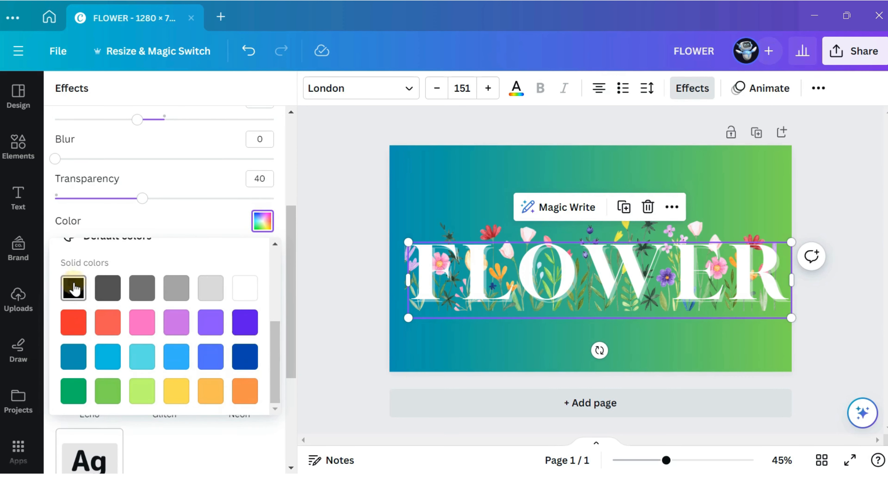
{"action": "left_click", "coordinate": [74, 288]}
{"action": "left_click", "coordinate": [116, 225]}
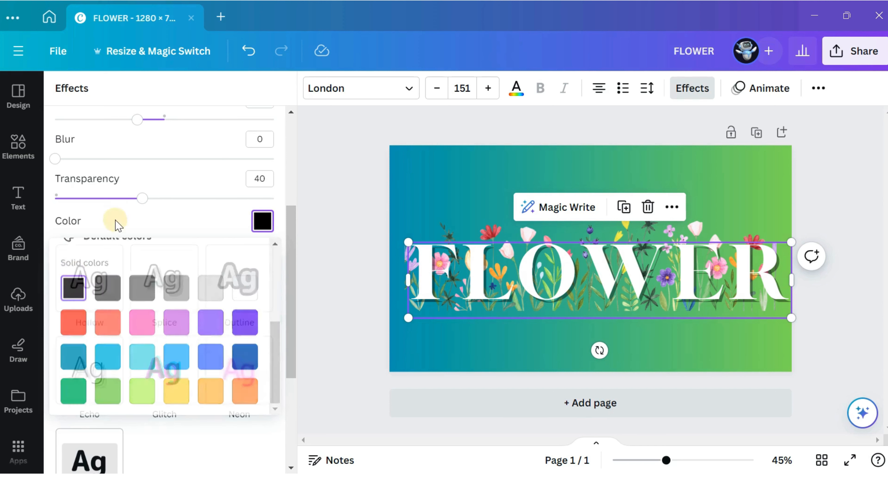
- Set the heading shadow's offset to 20, blur to 25 and transparency to 90
{"action": "scroll", "coordinate": [155, 259], "scroll_direction": "up", "scroll_amount": 2}
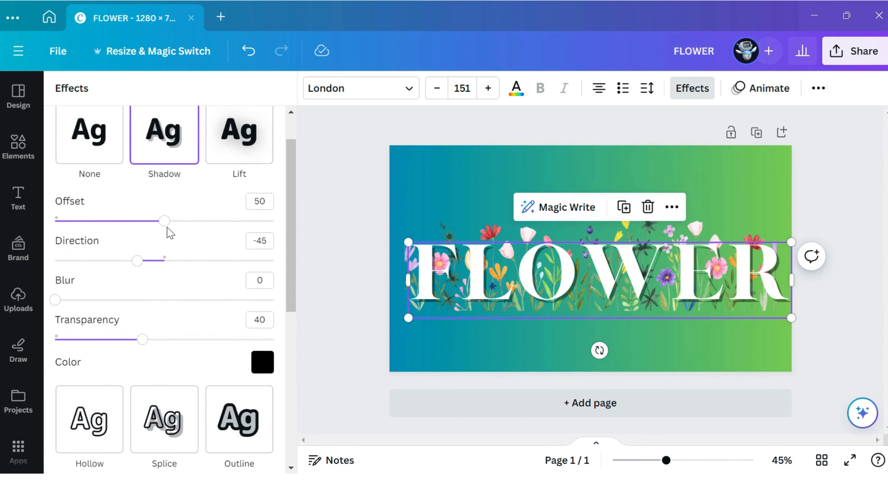
{"action": "left_click_drag", "start_coordinate": [164, 221], "coordinate": [99, 222]}
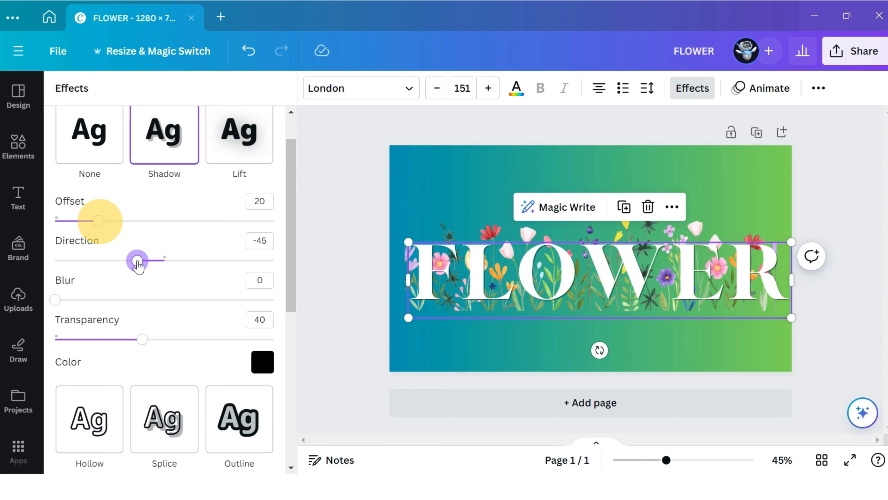
{"action": "left_click_drag", "start_coordinate": [55, 300], "coordinate": [111, 307]}
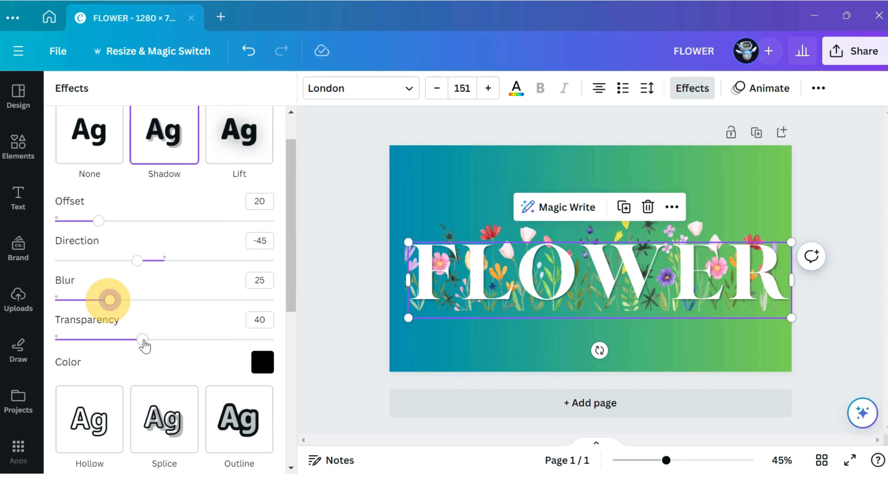
{"action": "left_click_drag", "start_coordinate": [143, 340], "coordinate": [252, 342]}
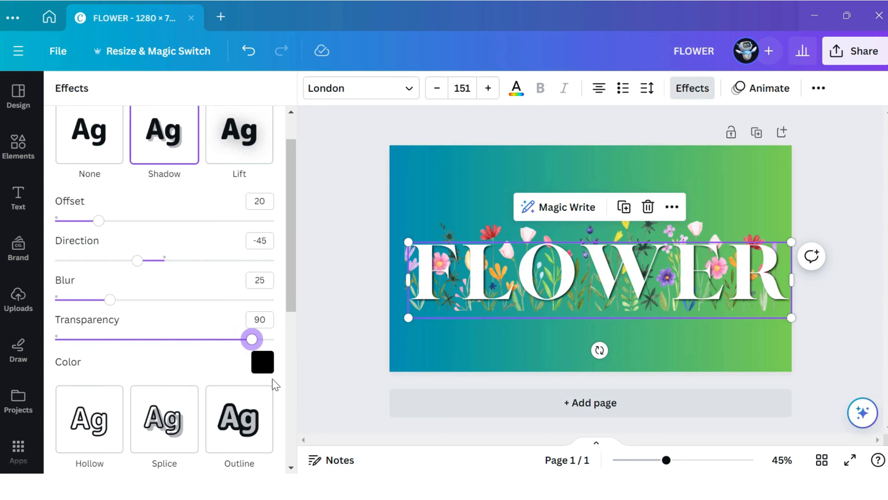
{"action": "left_click", "coordinate": [451, 349]}
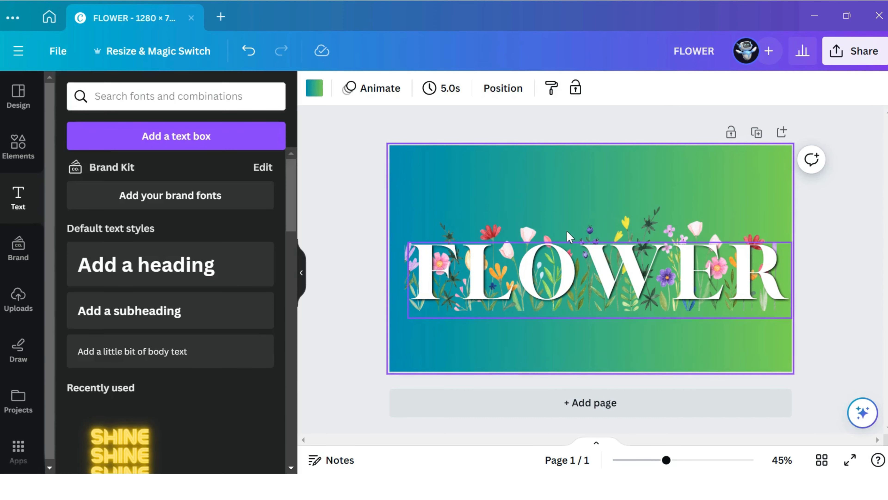
- Duplicate the wildflower graphic exactly over the original and crop the copy from below to about its upper half
{"action": "left_click", "coordinate": [629, 220]}
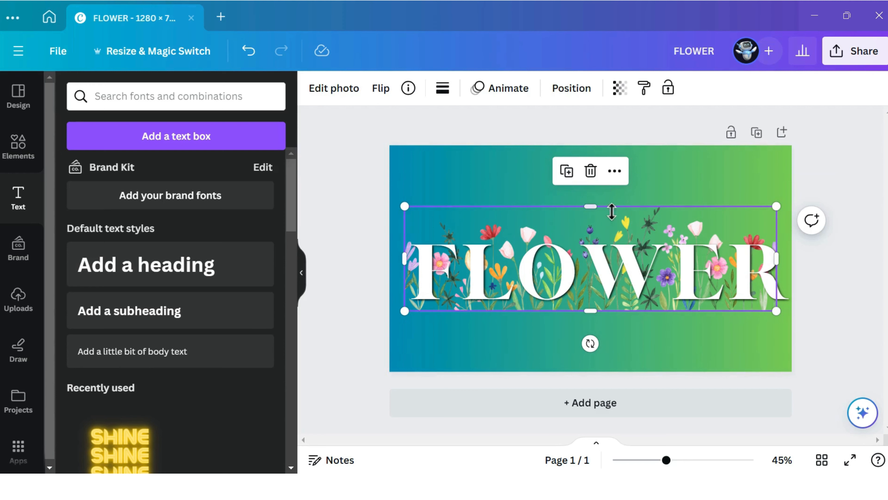
{"action": "left_click", "coordinate": [566, 171]}
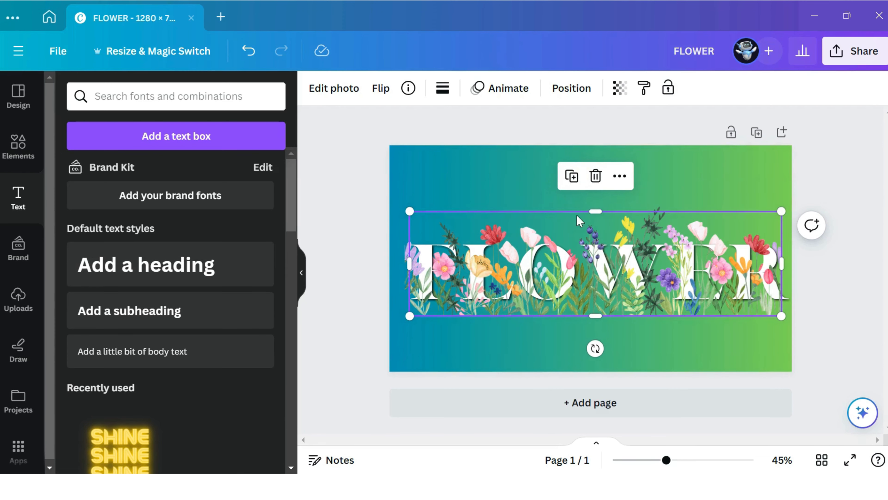
{"action": "left_click_drag", "start_coordinate": [590, 241], "coordinate": [585, 236]}
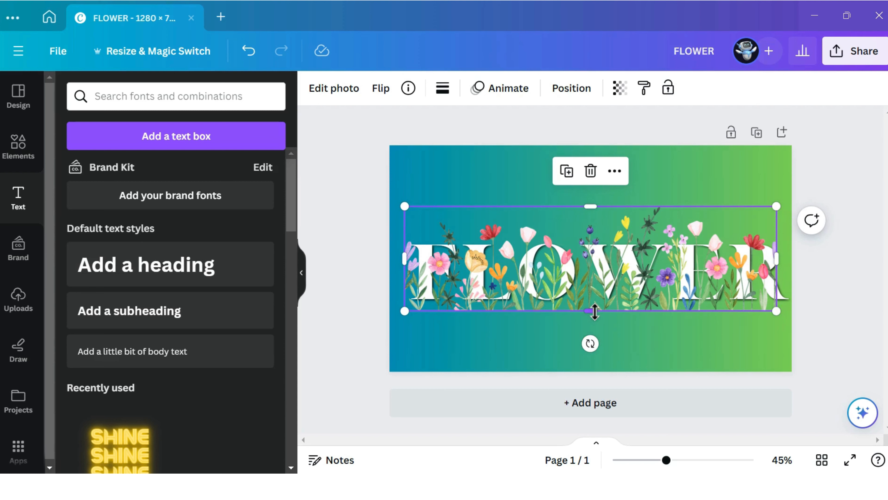
{"action": "left_click_drag", "start_coordinate": [591, 311], "coordinate": [599, 262]}
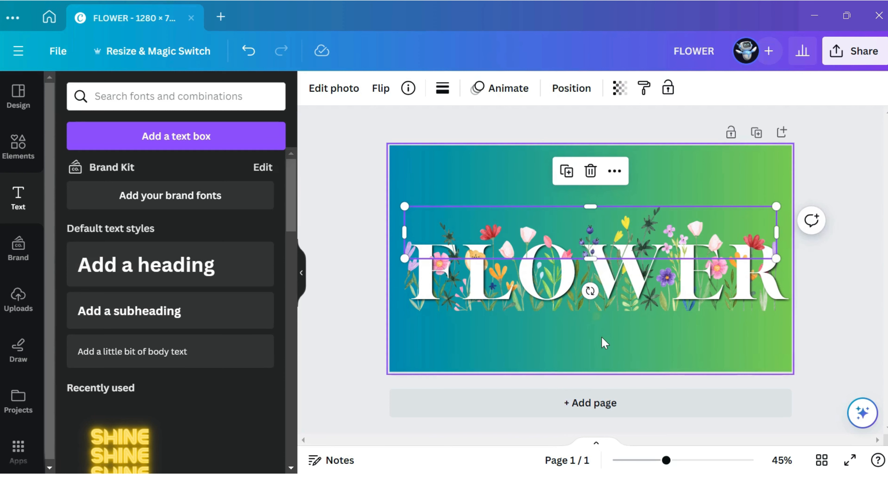
{"action": "left_click", "coordinate": [604, 340]}
- Crop the overlaid wildflower copy slightly further from below, and delete the cropped copies
{"action": "left_click", "coordinate": [590, 290]}
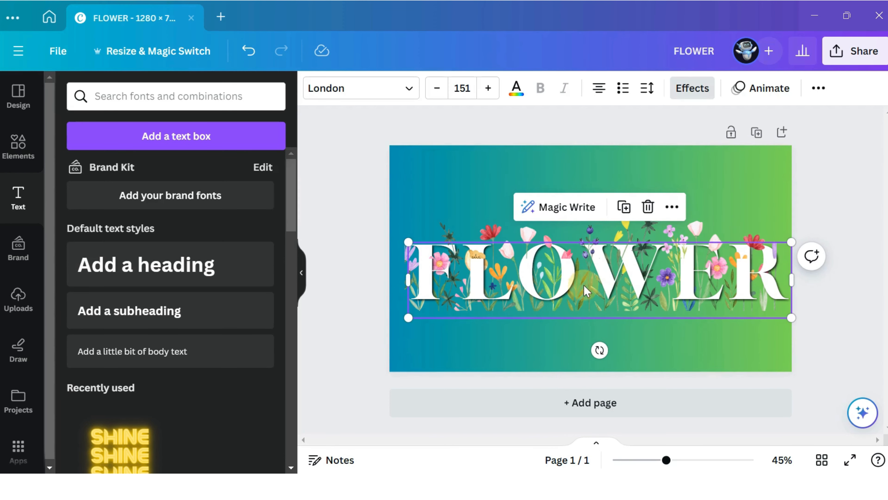
{"action": "left_click", "coordinate": [573, 236]}
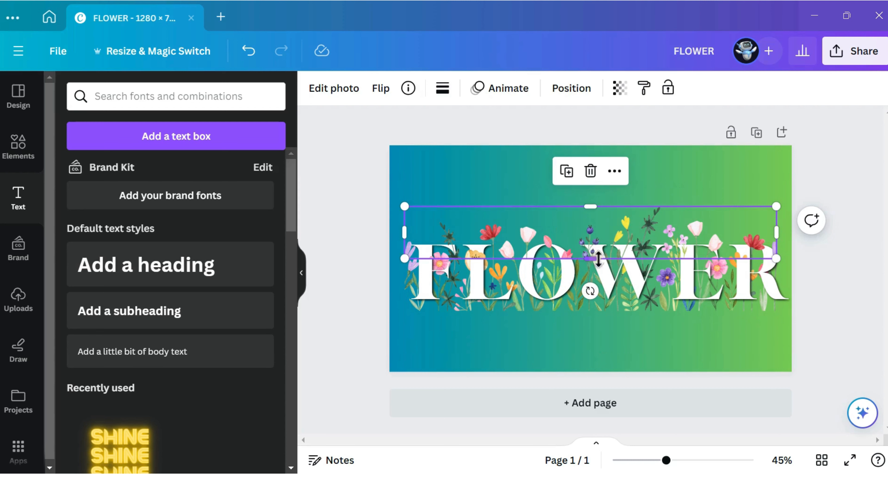
{"action": "left_click_drag", "start_coordinate": [595, 260], "coordinate": [595, 252]}
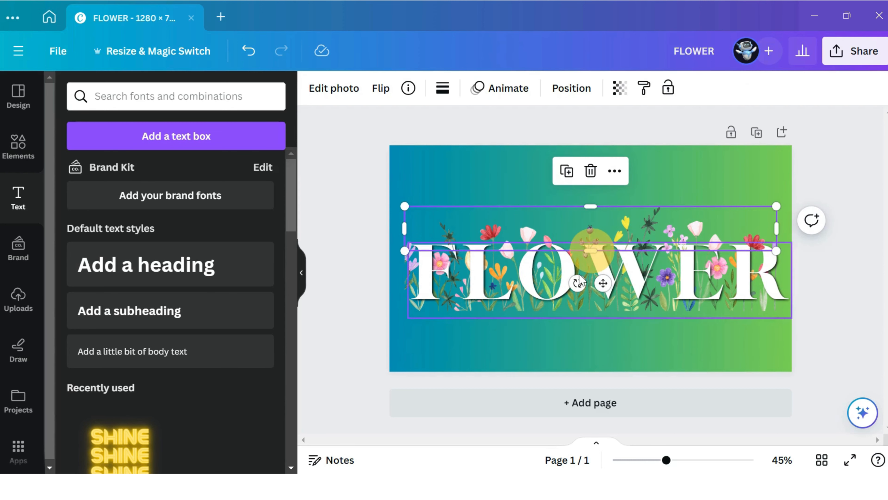
{"action": "left_click", "coordinate": [566, 171]}
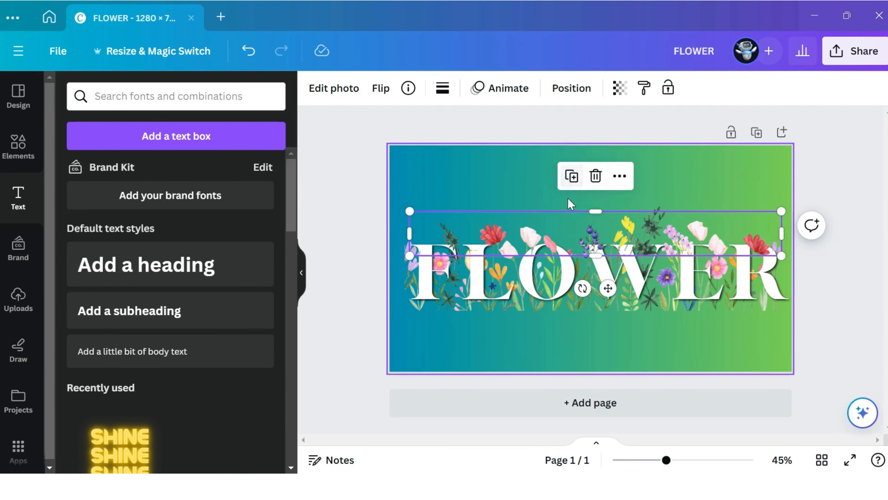
{"action": "left_click", "coordinate": [596, 176]}
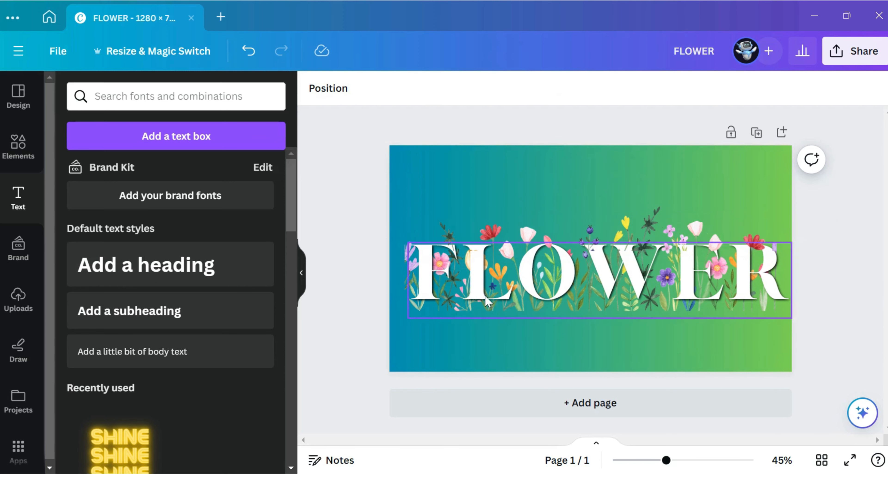
- Duplicate the full wildflower graphic exactly over the original and crop away the copy's upper part, leaving stems over the lower letters
{"action": "left_click", "coordinate": [407, 257]}
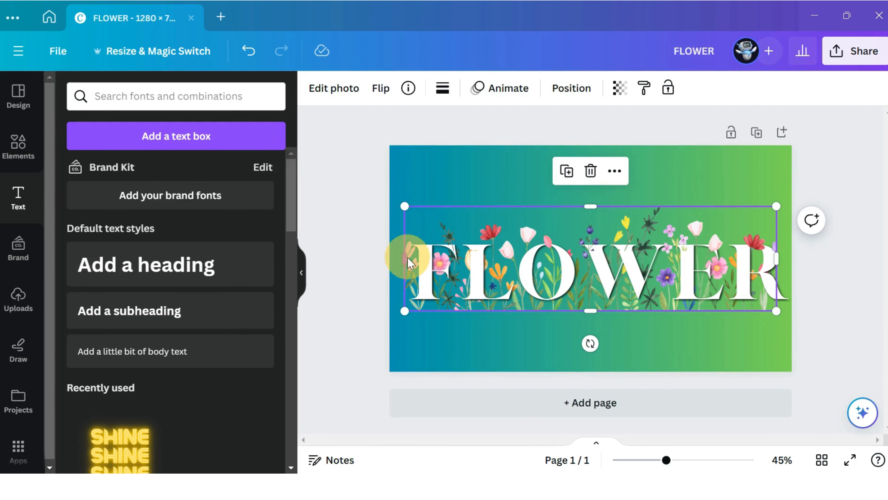
{"action": "left_click", "coordinate": [568, 174]}
{"action": "left_click_drag", "start_coordinate": [600, 256], "coordinate": [591, 242]}
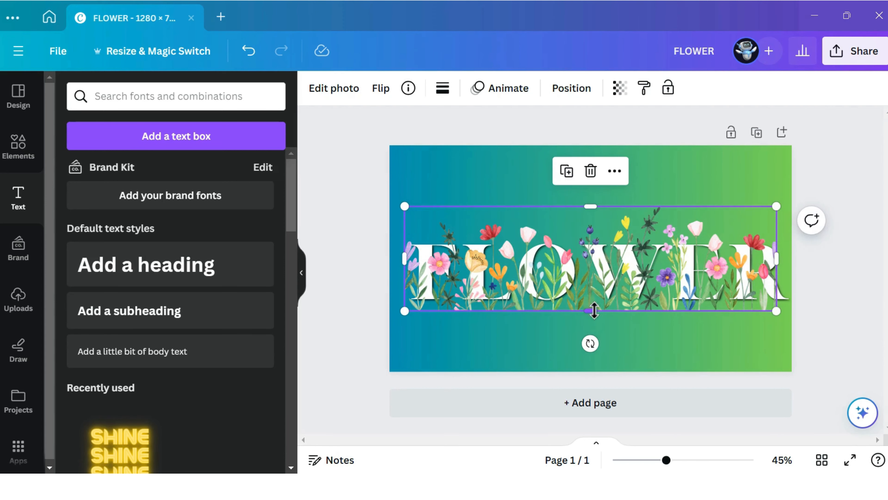
{"action": "left_click_drag", "start_coordinate": [590, 207], "coordinate": [598, 287]}
{"action": "left_click", "coordinate": [742, 339]}
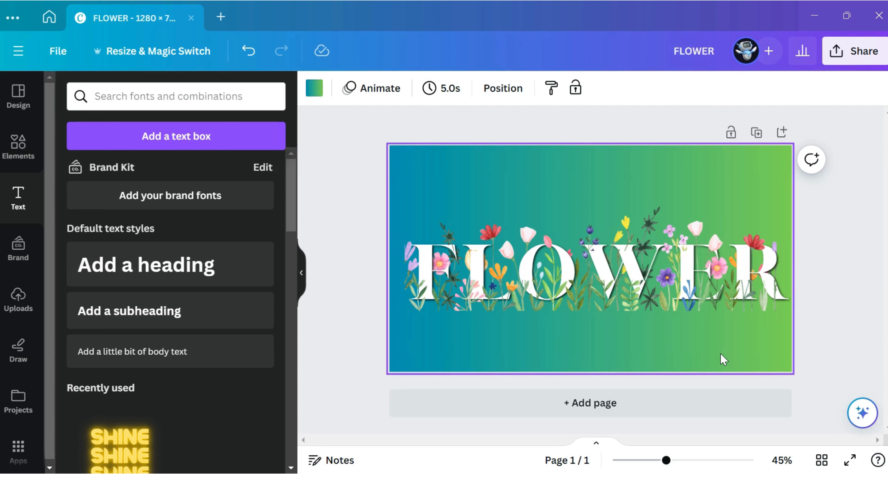
- Present the finished FLOWER design in full screen
{"action": "left_click", "coordinate": [851, 460]}
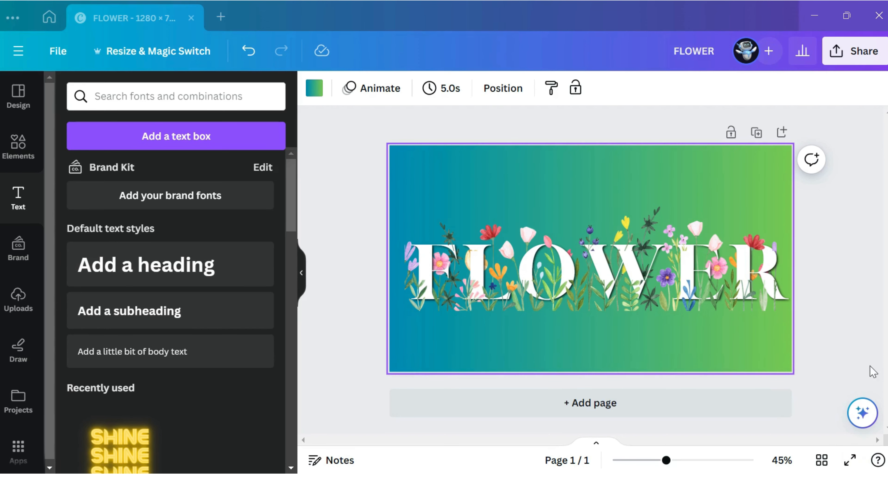